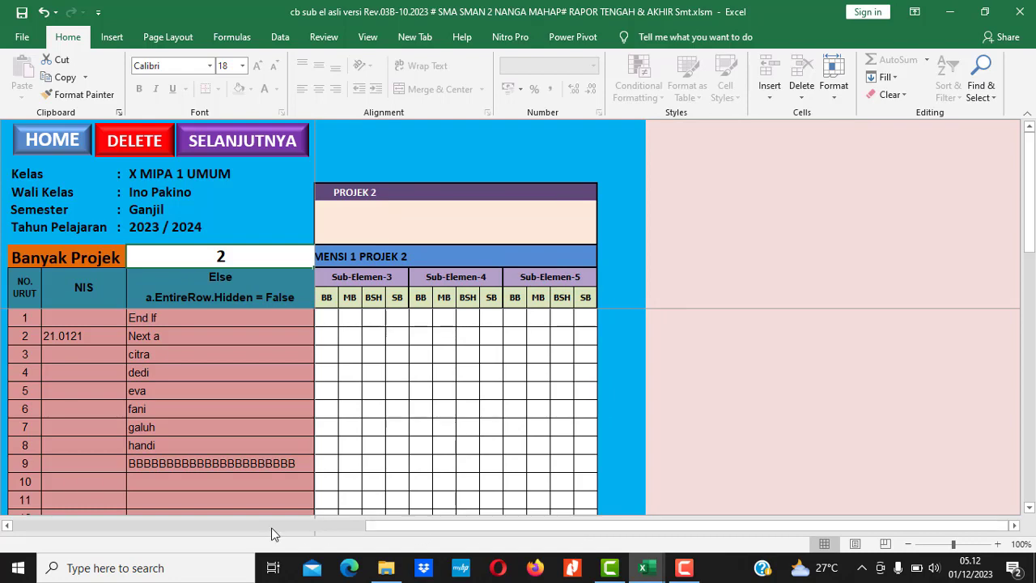
- Delete all existing P5 scores from the table and confirm the deletion
left_click(244, 528)
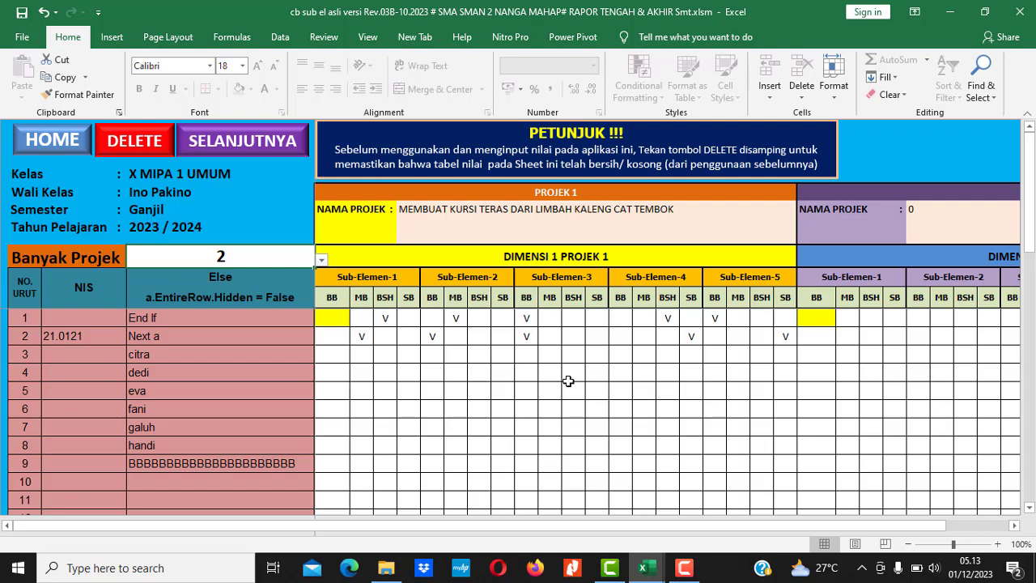
left_click(126, 145)
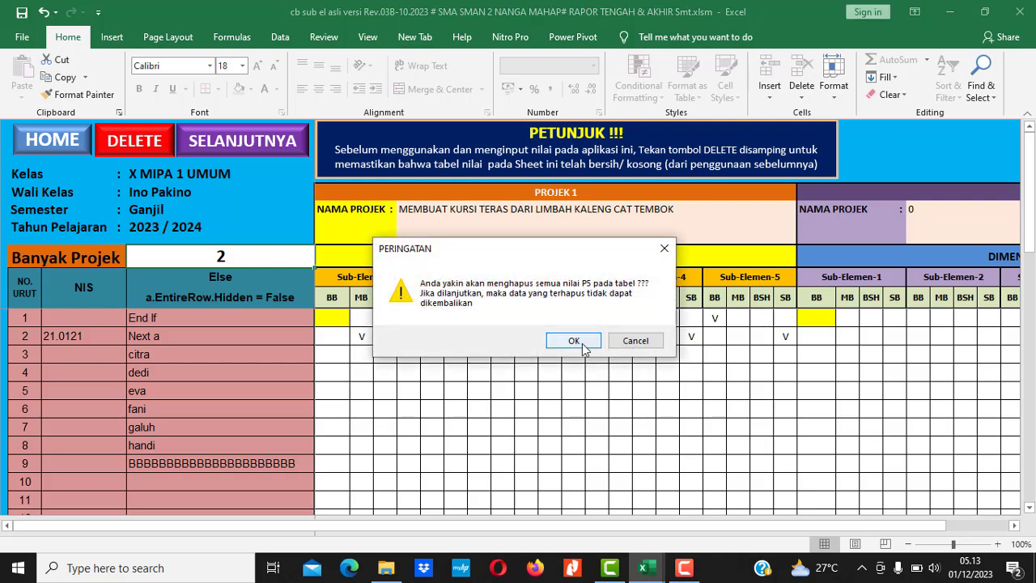
left_click(574, 341)
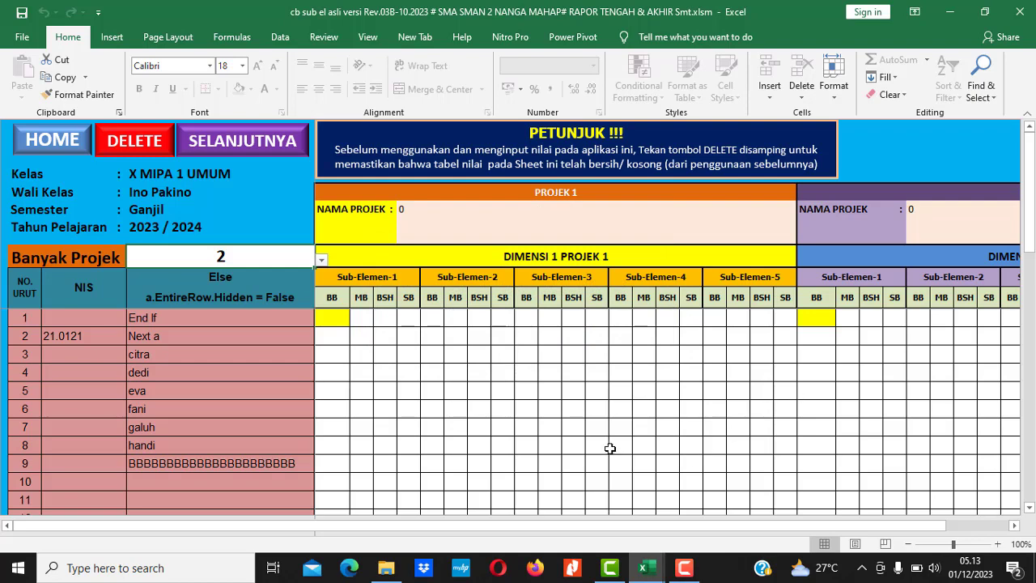
left_click(502, 409)
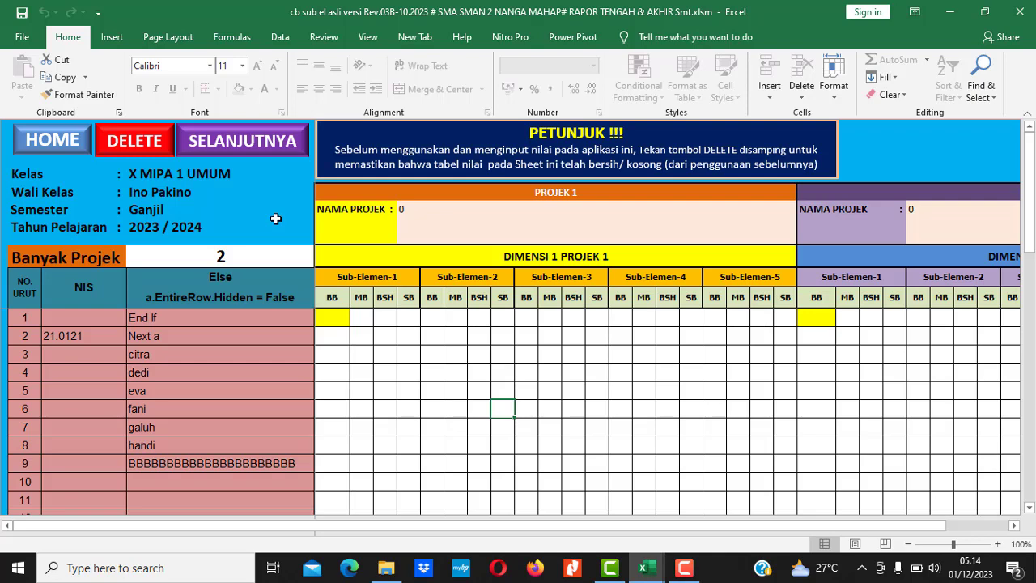
- Try the project count (Banyak Projek) with 1 and with 2 projects
left_click(277, 255)
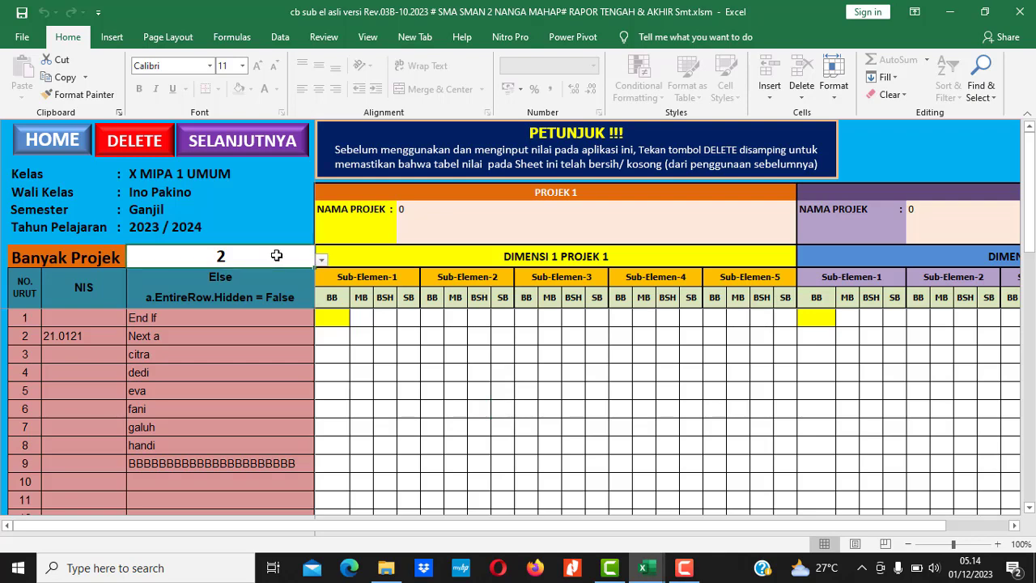
left_click(321, 261)
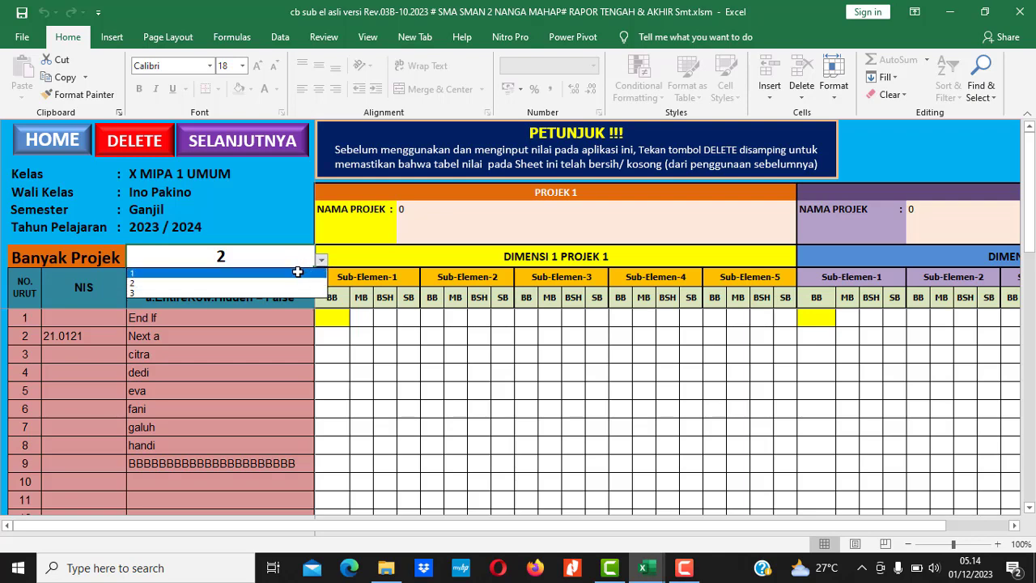
left_click(298, 271)
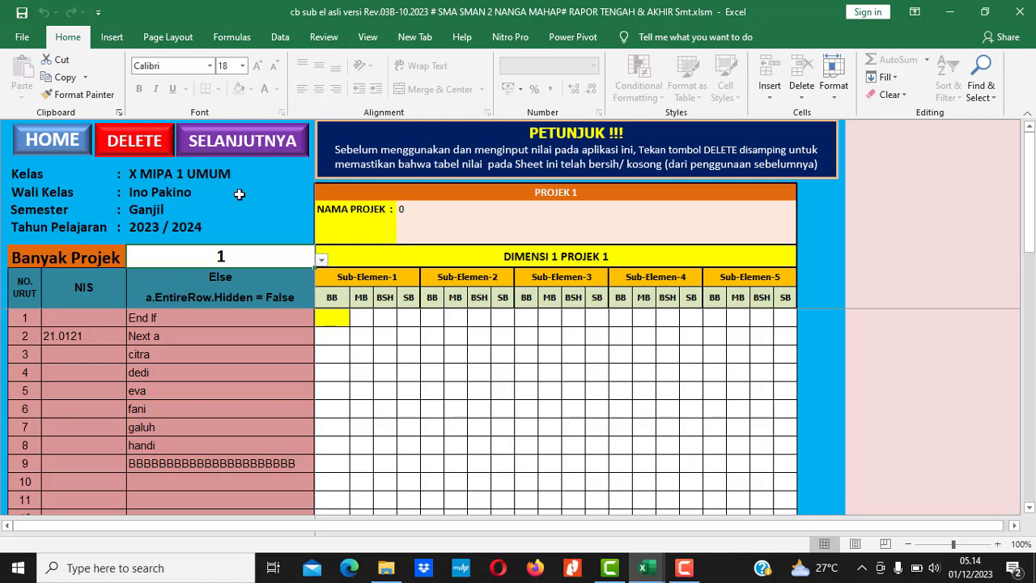
left_click(322, 263)
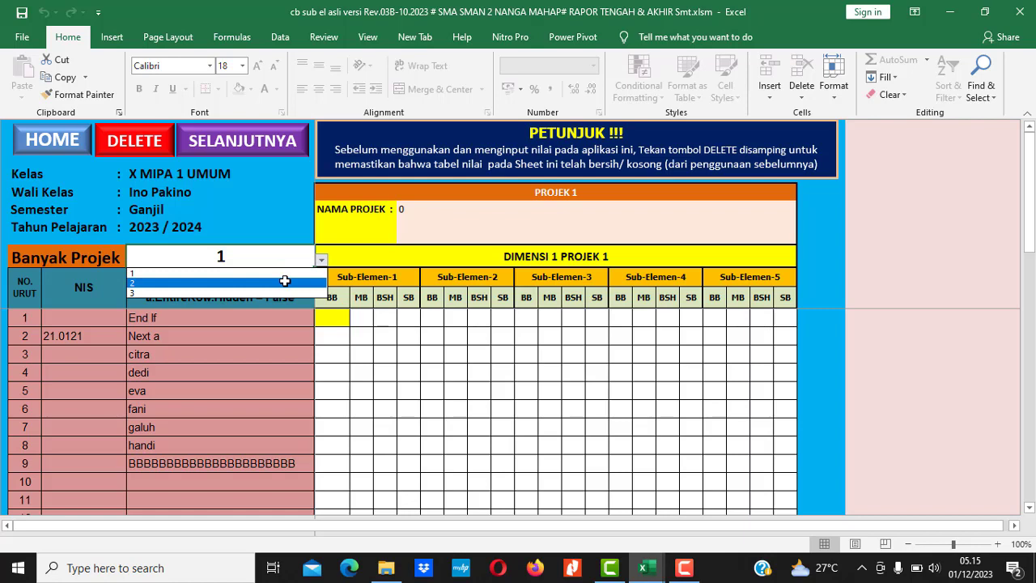
left_click(285, 281)
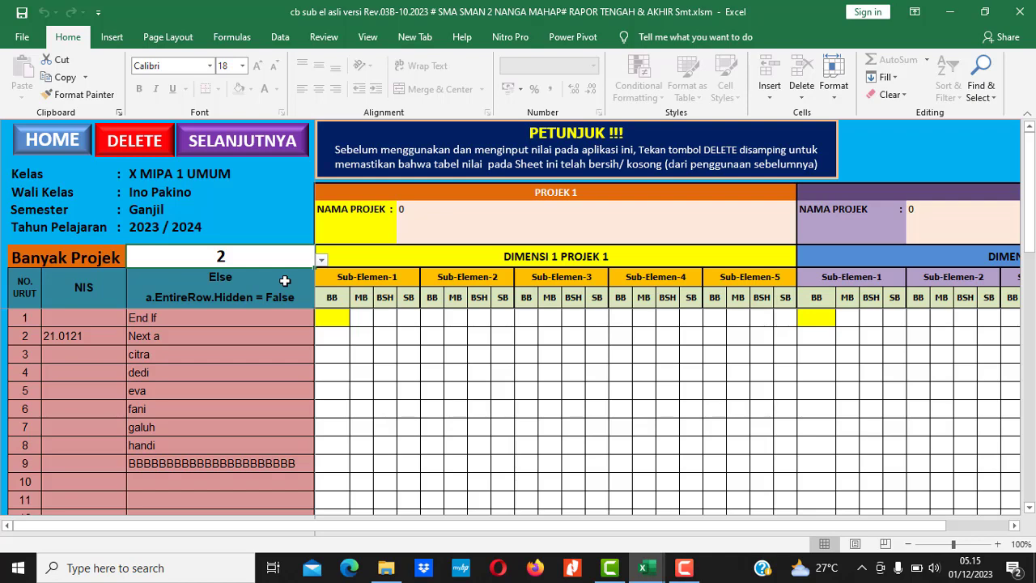
- Set the project count (Banyak Projek) to 3
left_click(321, 260)
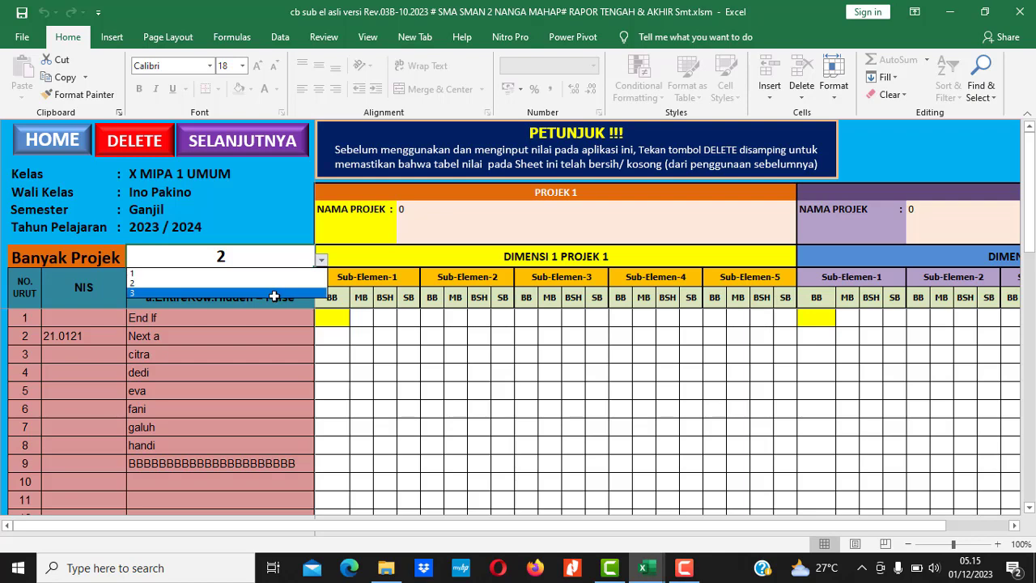
left_click(274, 293)
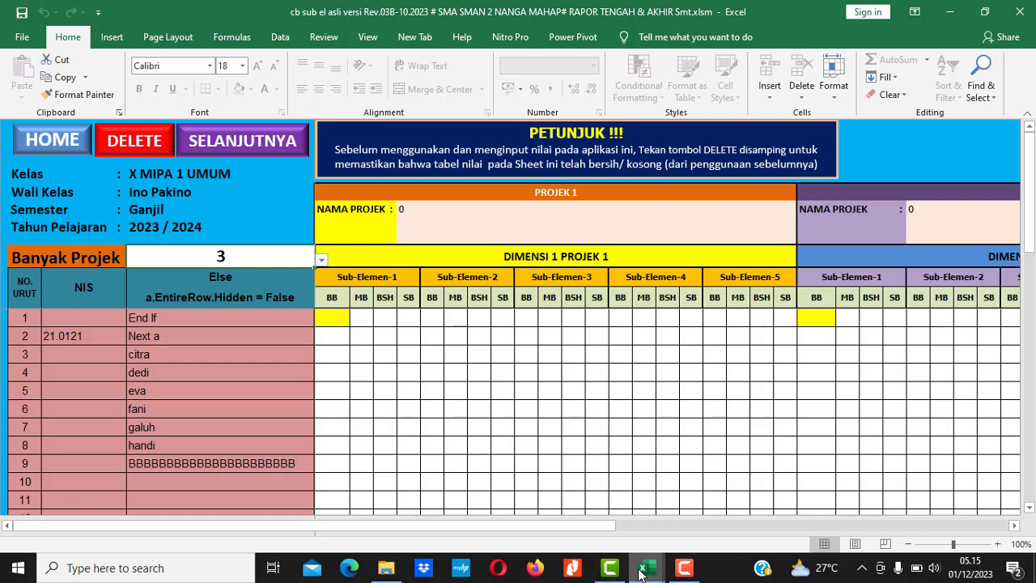
- Switch to the APLIKASI NILAI MAPEL workbook, choose class X MIPA 1 UMUM in the P5 recap and copy its scores
mouse_move(642, 572)
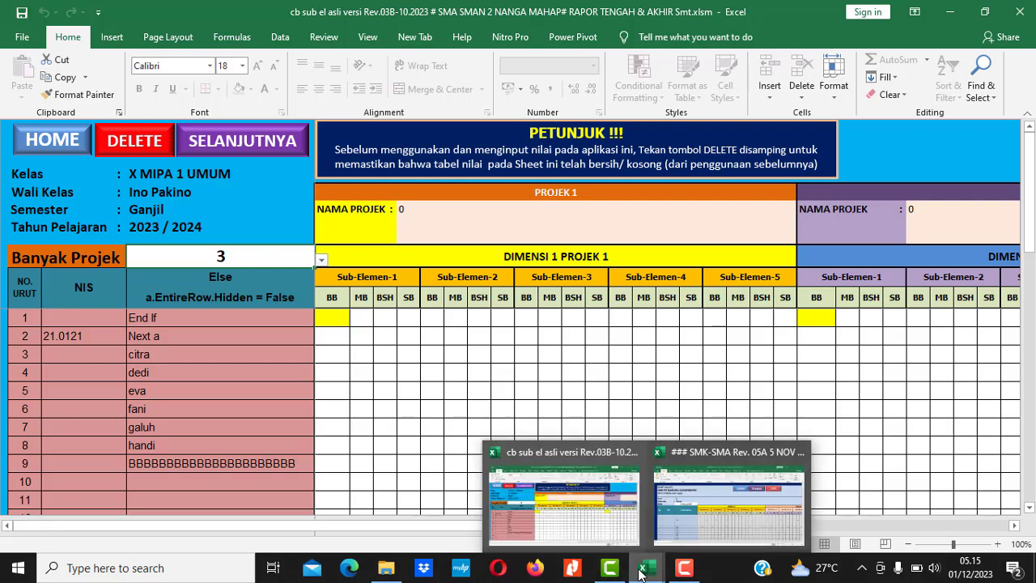
left_click(681, 530)
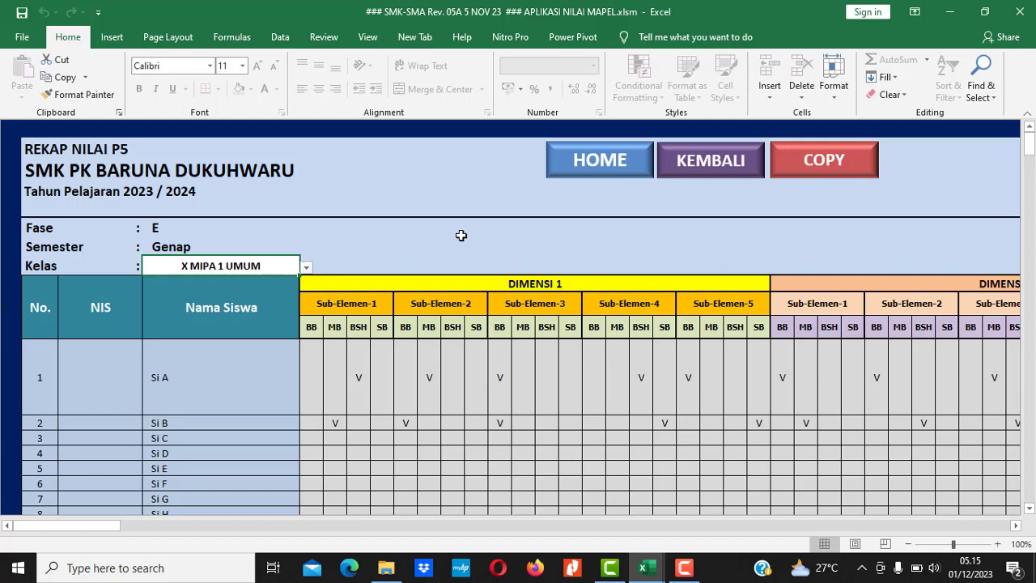
left_click(306, 270)
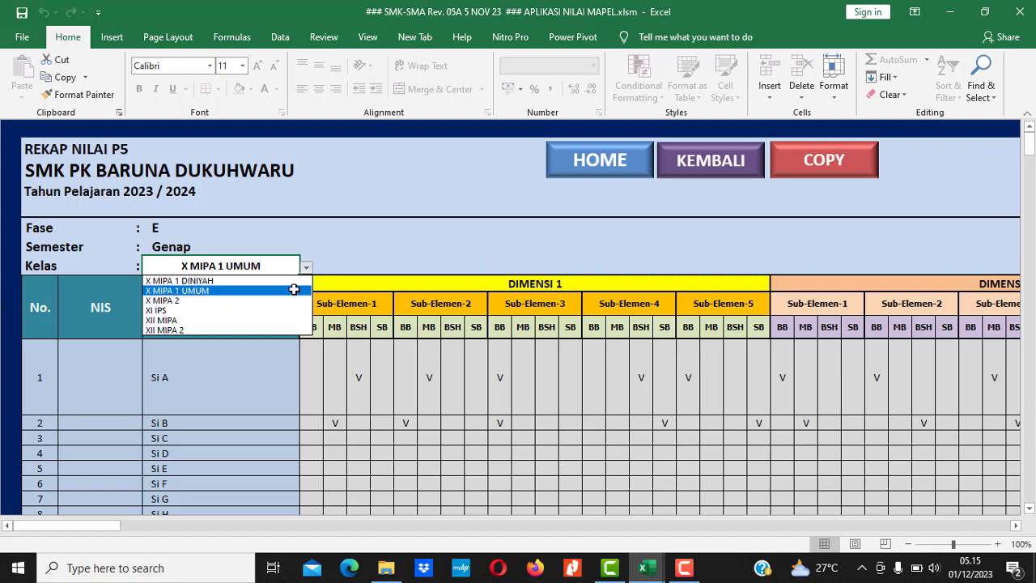
left_click(294, 290)
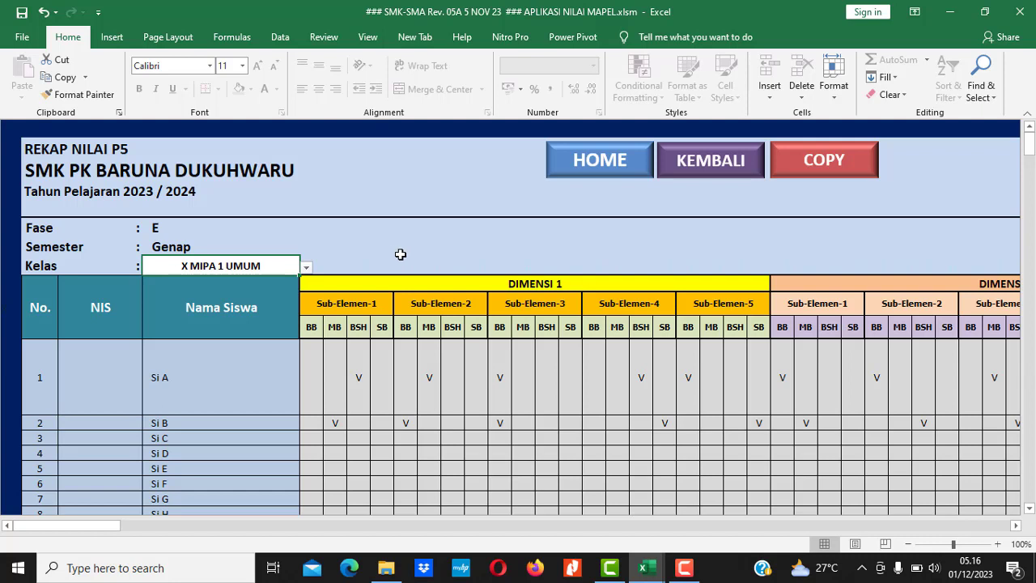
left_click(837, 167)
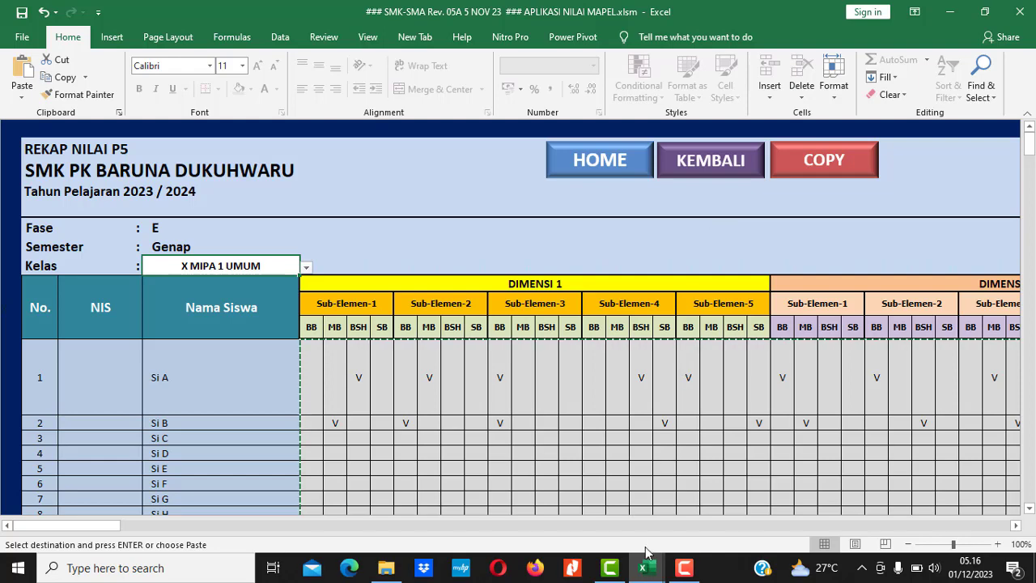
- Return to the RAPOR TENGAH & AKHIR workbook and paste the copied scores as values from the yellow starting cell of Projek 1
mouse_move(651, 569)
left_click(584, 521)
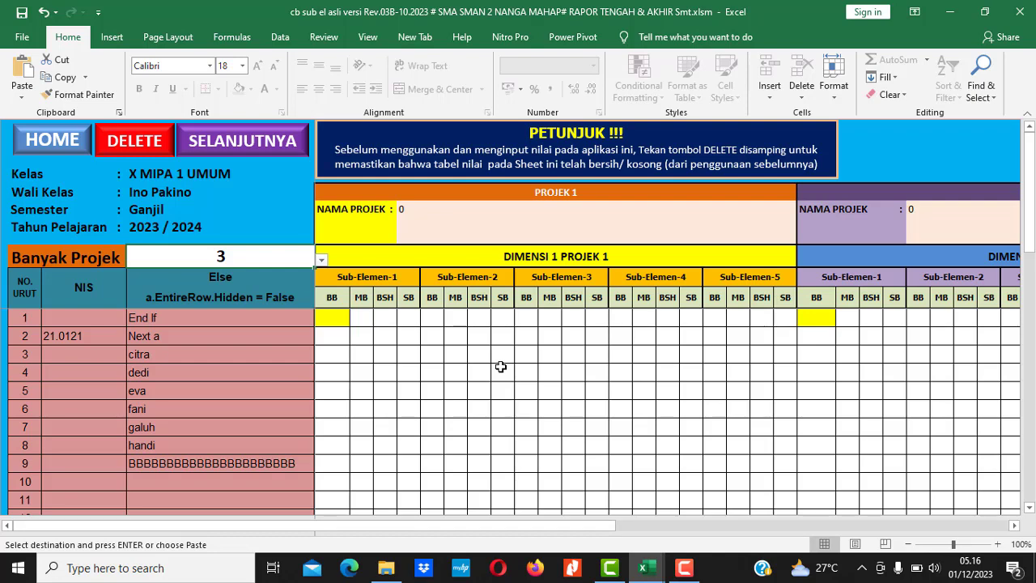
left_click(341, 317)
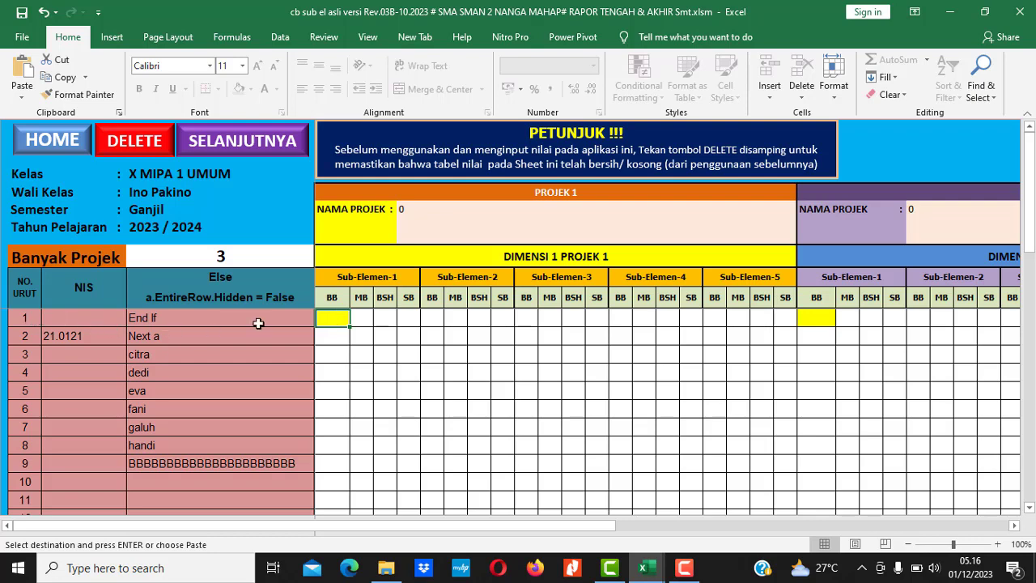
right_click(337, 317)
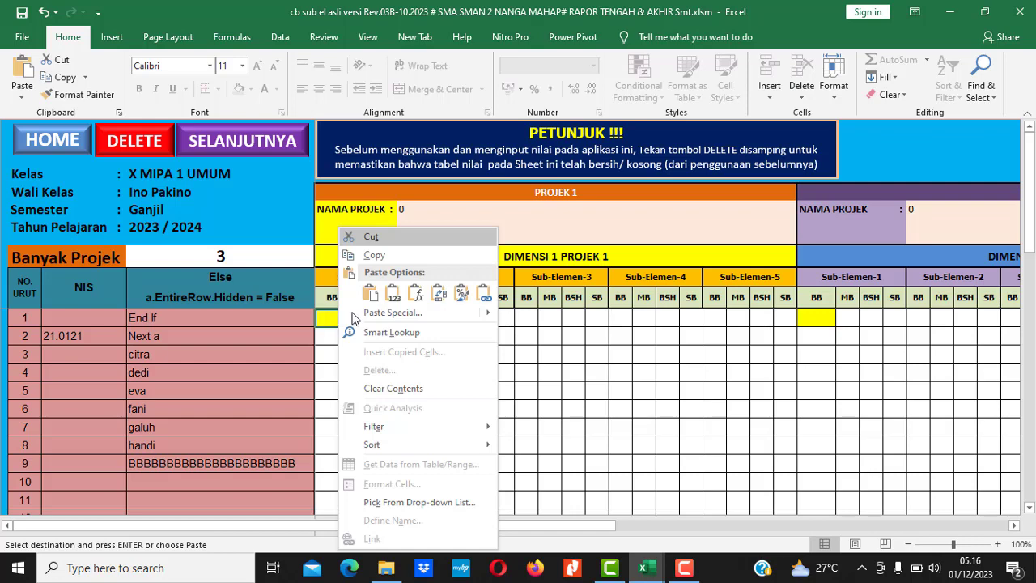
left_click(387, 314)
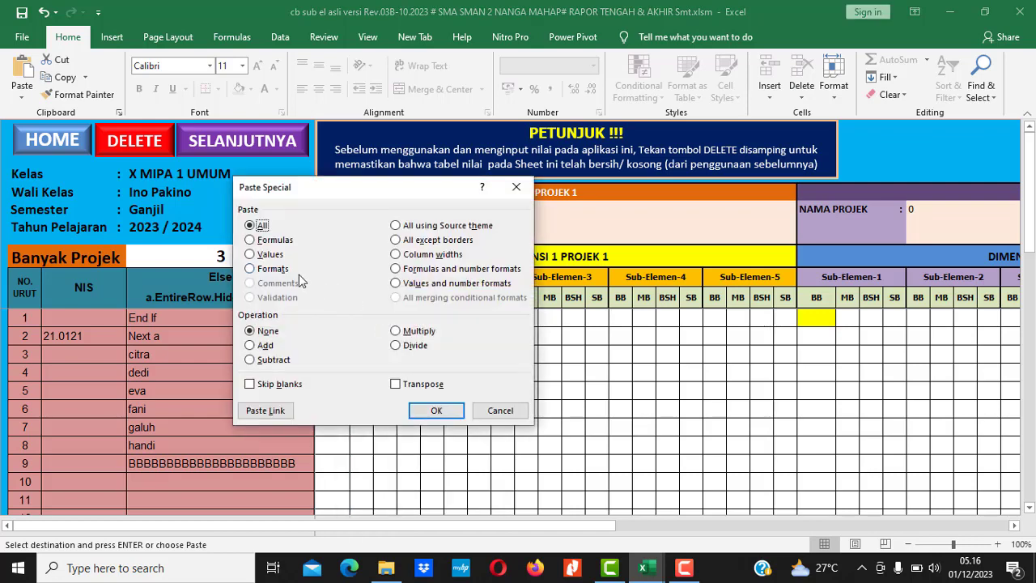
left_click(273, 257)
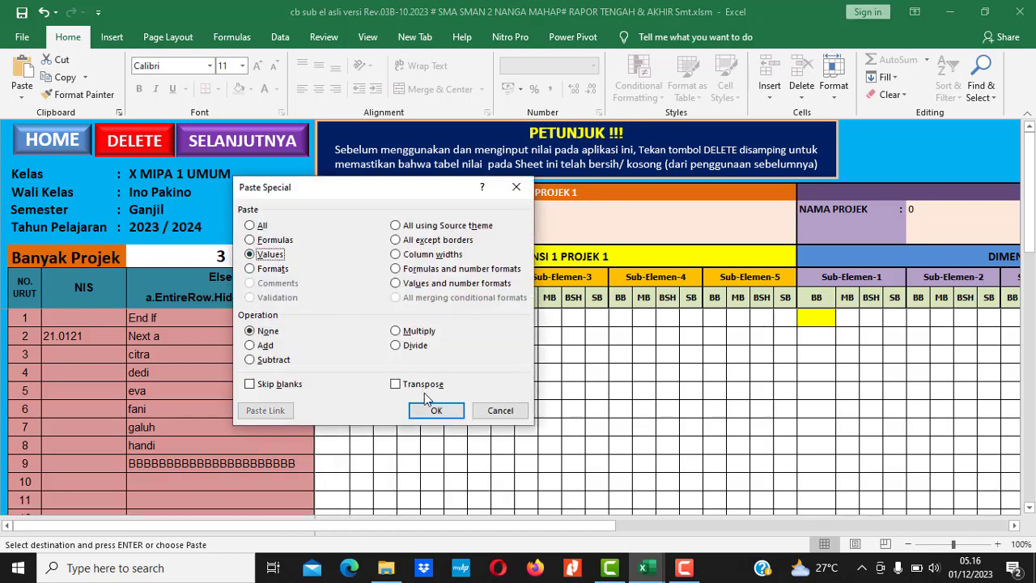
left_click(433, 411)
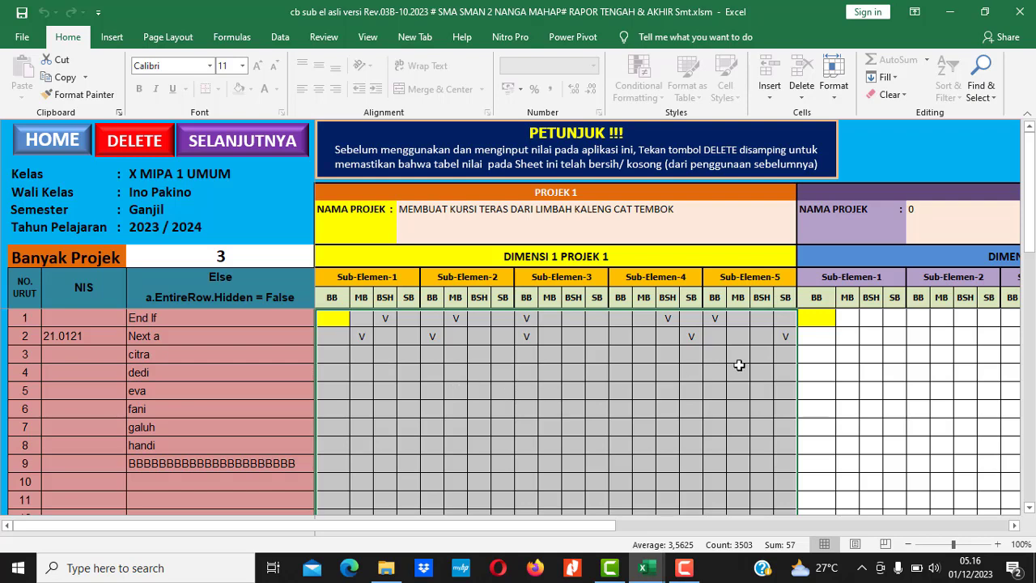
- Locate the yellow starting cells for pasting scores of Projek 2 and Projek 3
left_click(827, 319)
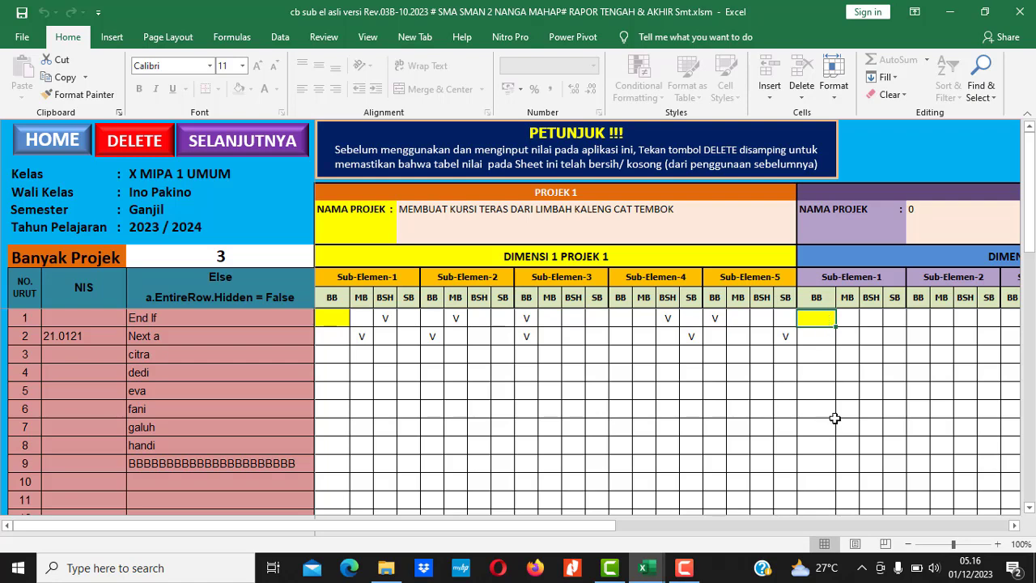
left_click(924, 527)
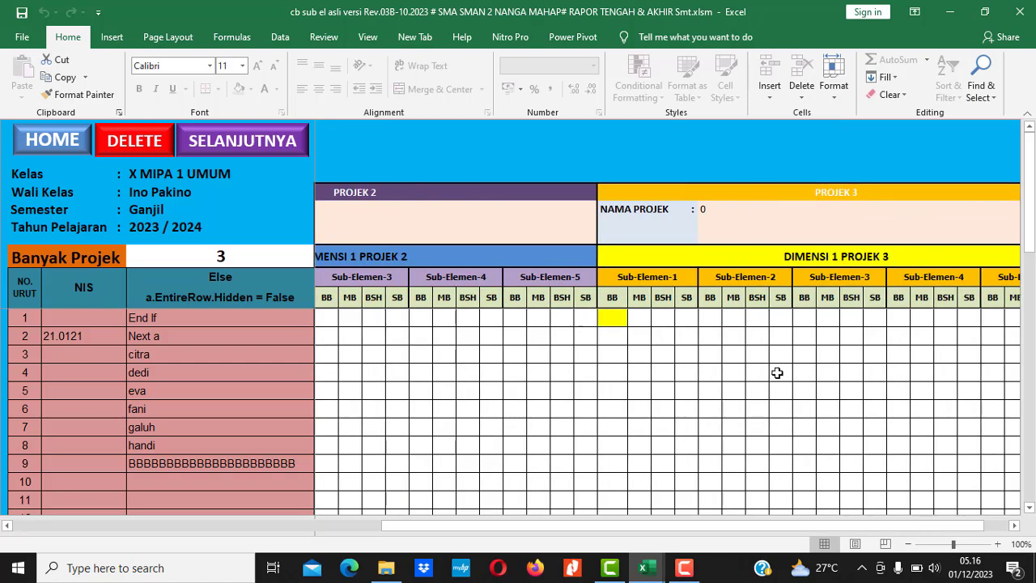
left_click(621, 314)
left_click(313, 527)
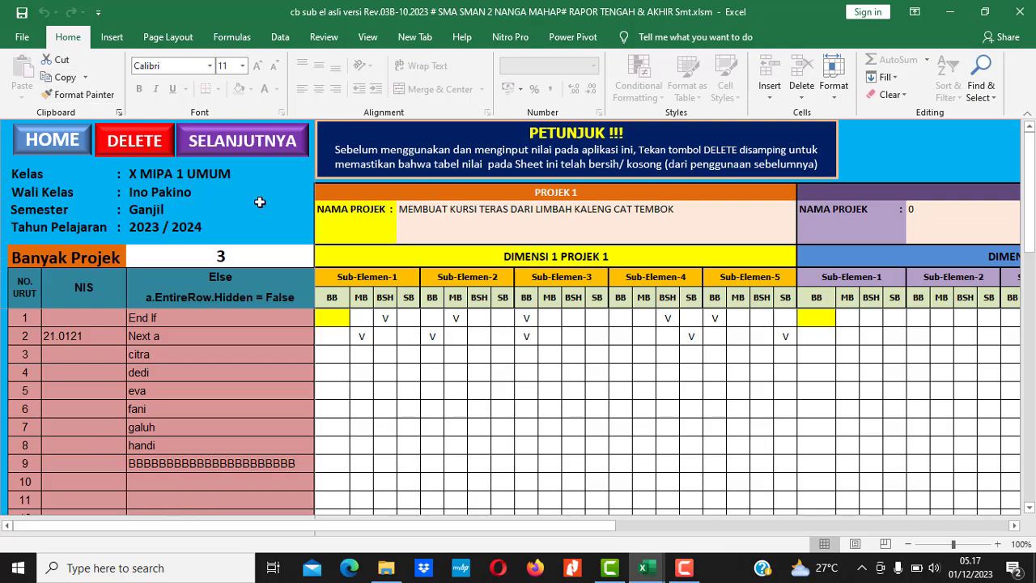
- View the Rapor Projek Profil sheet and go back to the P5 score table
left_click(252, 155)
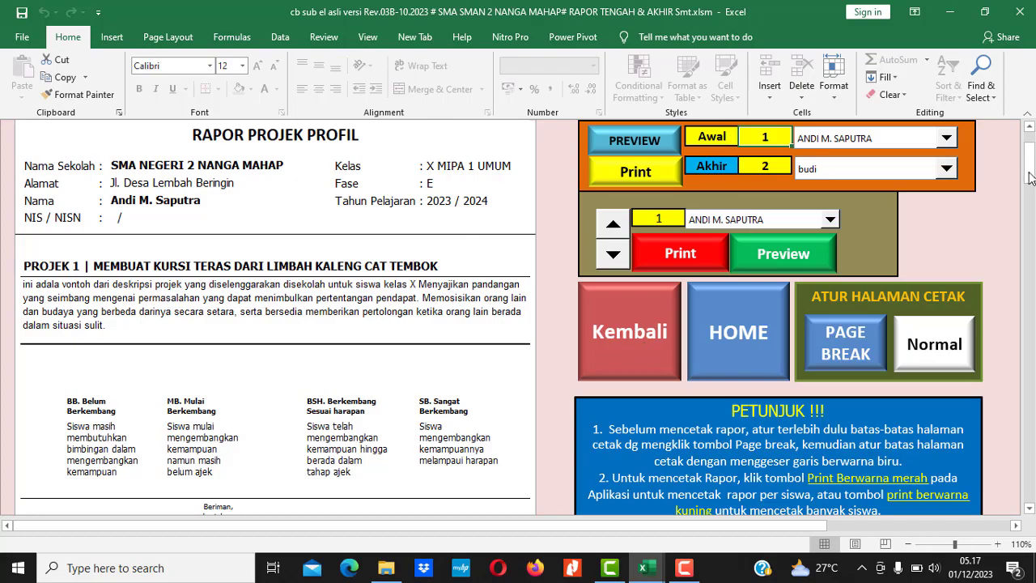
mouse_move(1032, 180)
left_mouse_down()
mouse_move(1031, 288)
mouse_move(1033, 153)
left_mouse_up()
left_click(608, 356)
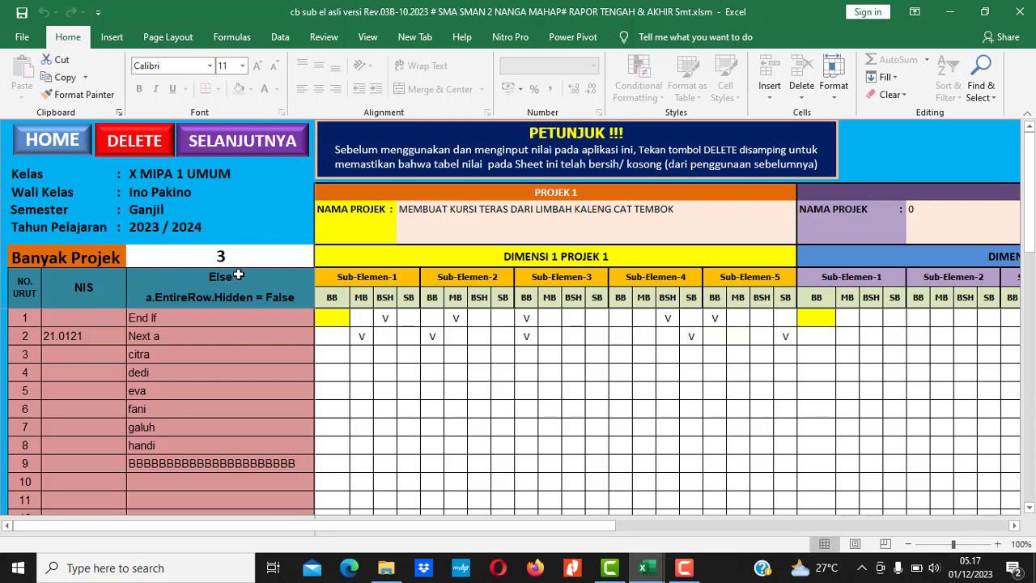
- Reopen the Rapor Projek Profil sheet and review student 2's project description, dimension ratings, sub-element checkmarks and the printing instructions
left_click(269, 143)
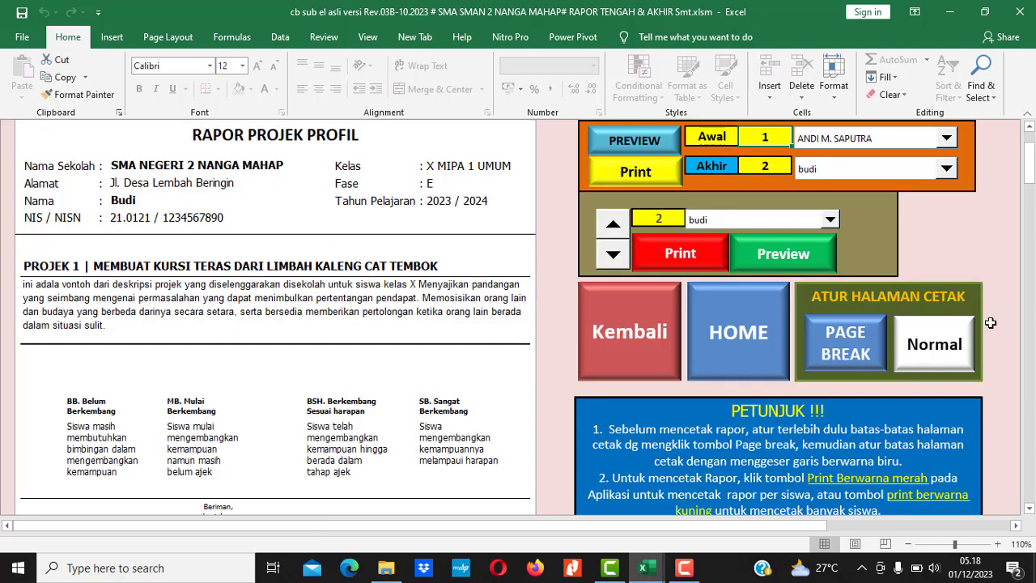
left_click(1034, 380)
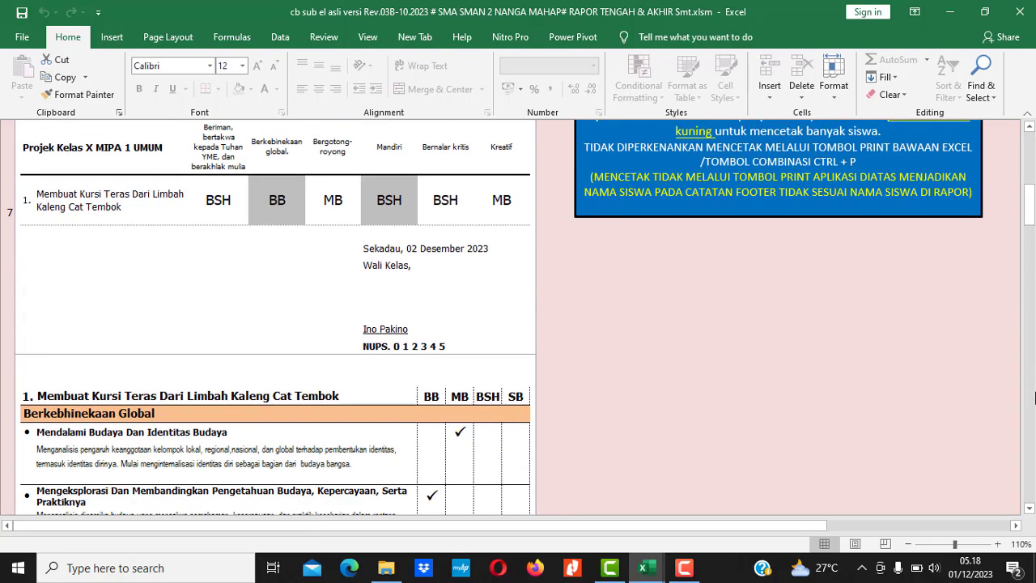
left_click(1033, 397)
left_click(1032, 427)
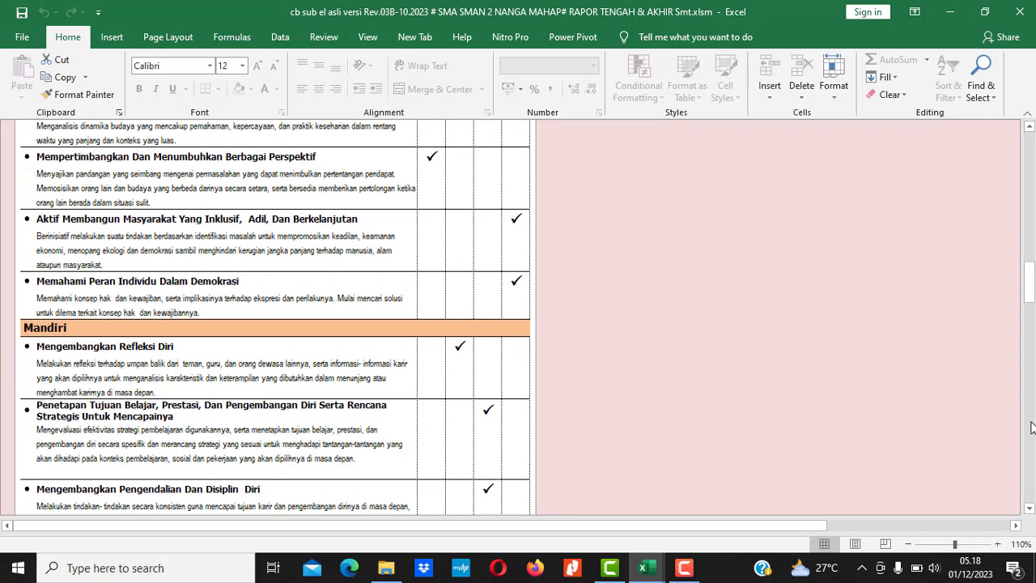
left_click(1026, 177)
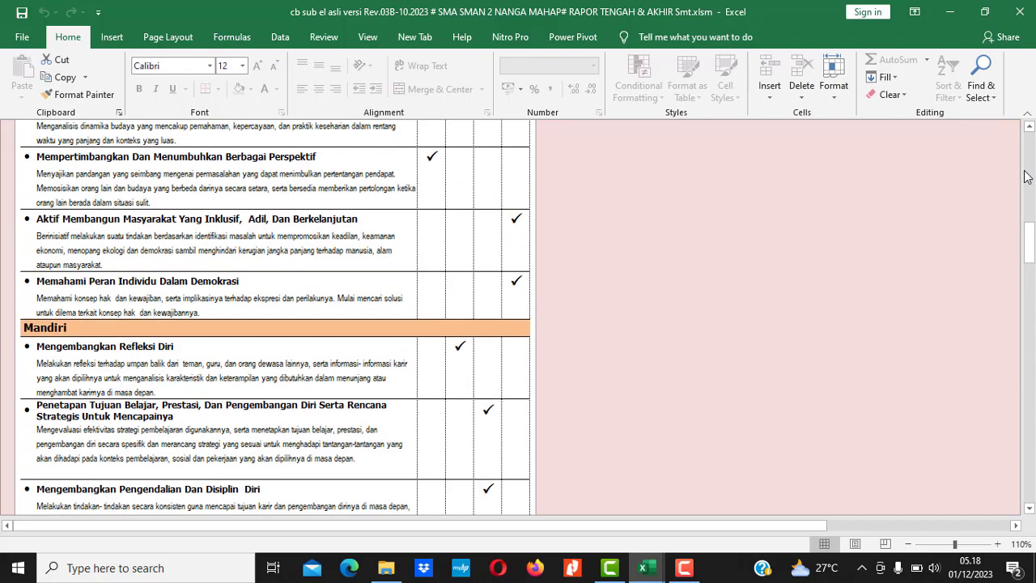
left_click(1029, 156)
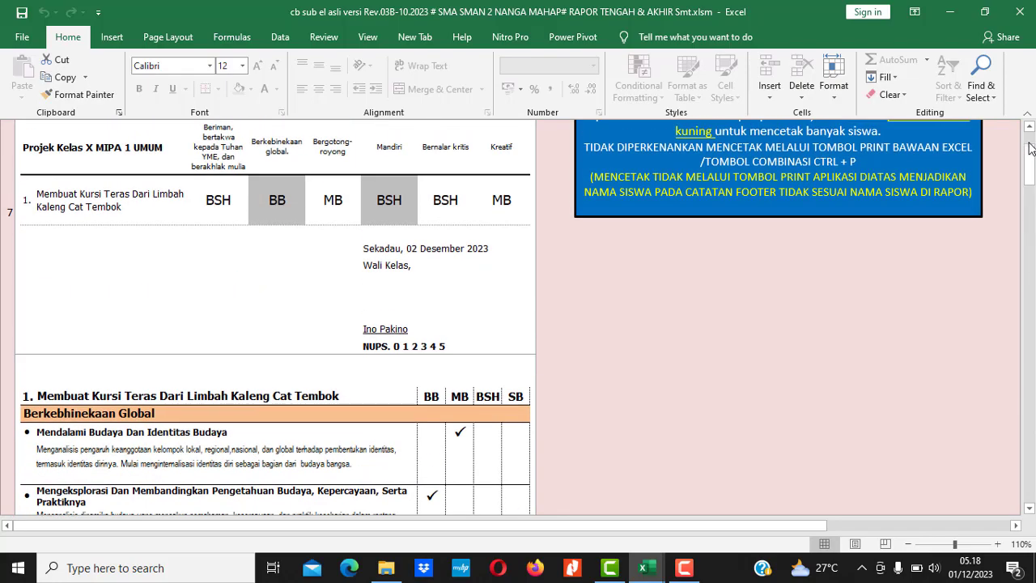
left_click(1030, 152)
scroll(897, 285, "down", 2)
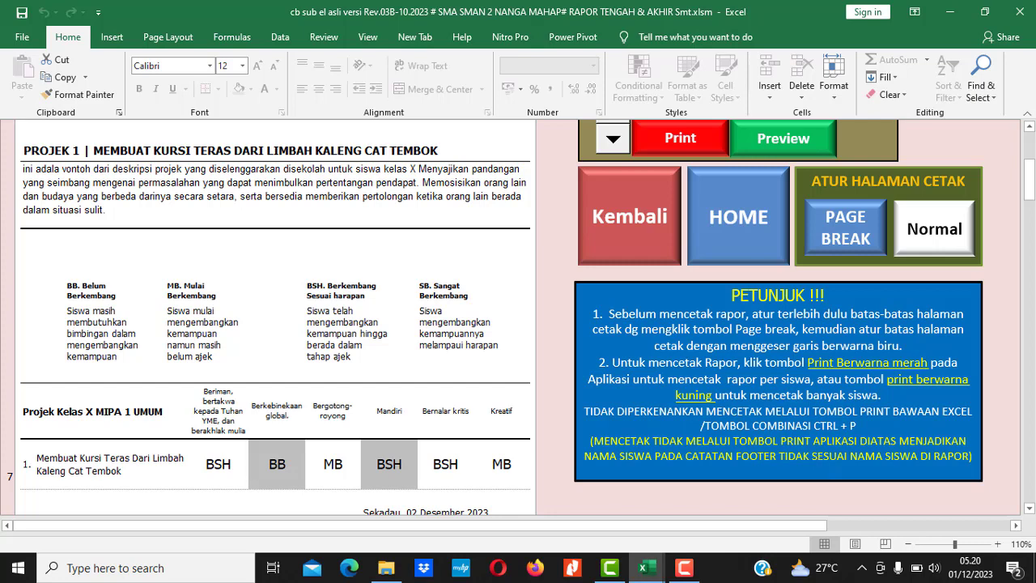
scroll(1030, 148, "up", 2)
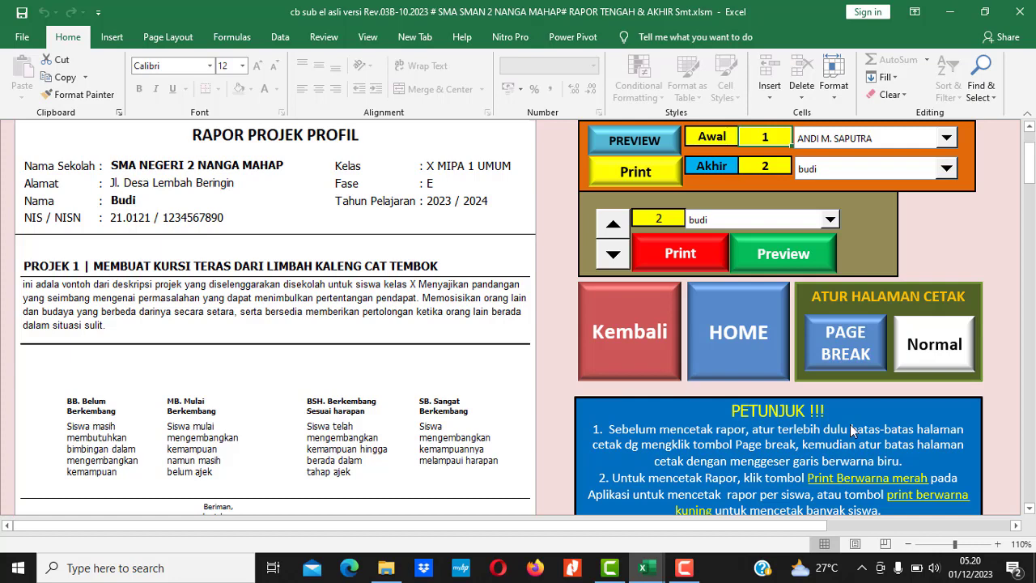
left_click(1031, 510)
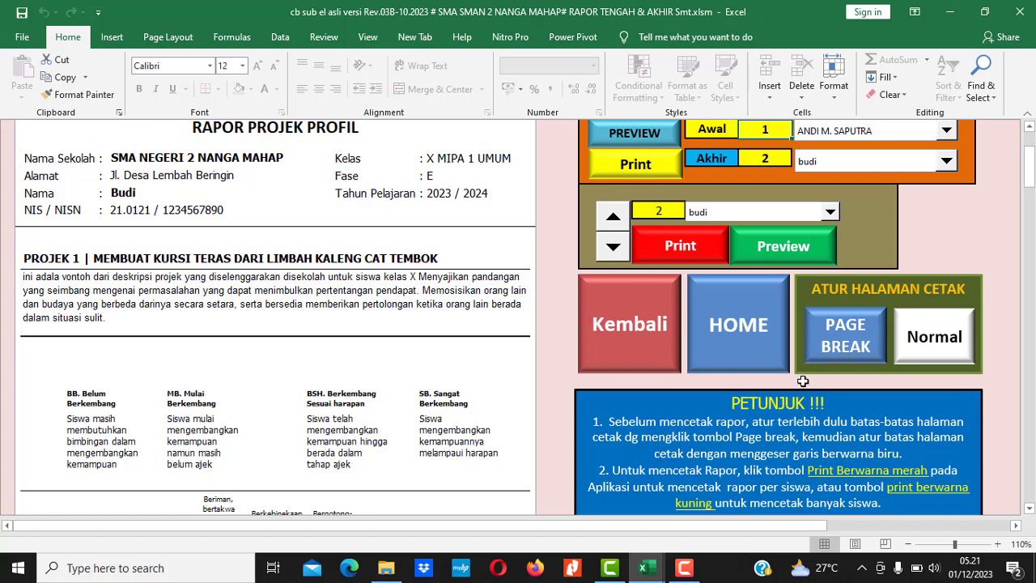
- Switch the report to page break view and move the first page break to just below the homeroom teacher's signature block
left_click(855, 356)
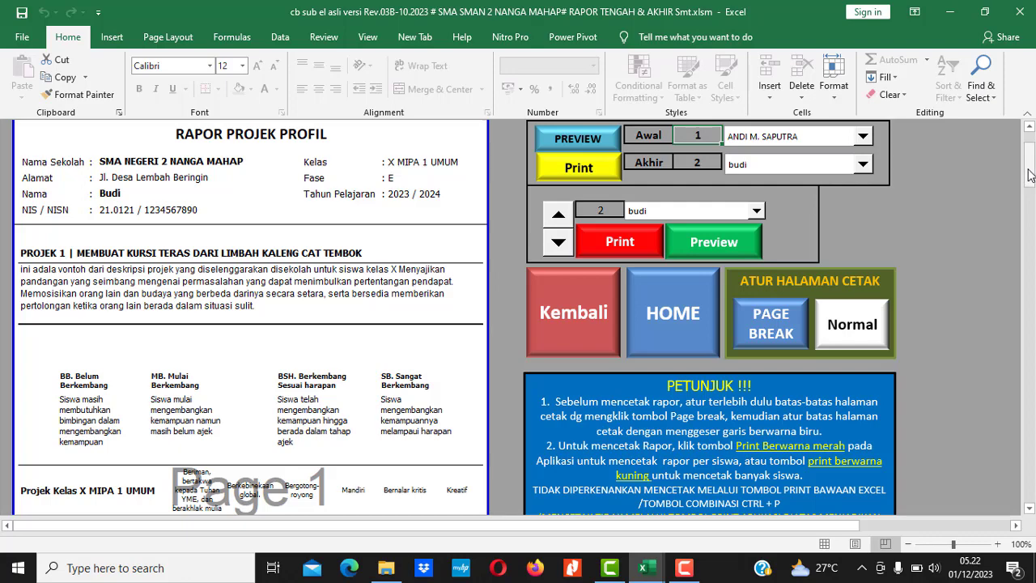
left_click_drag(1030, 178, 1032, 233)
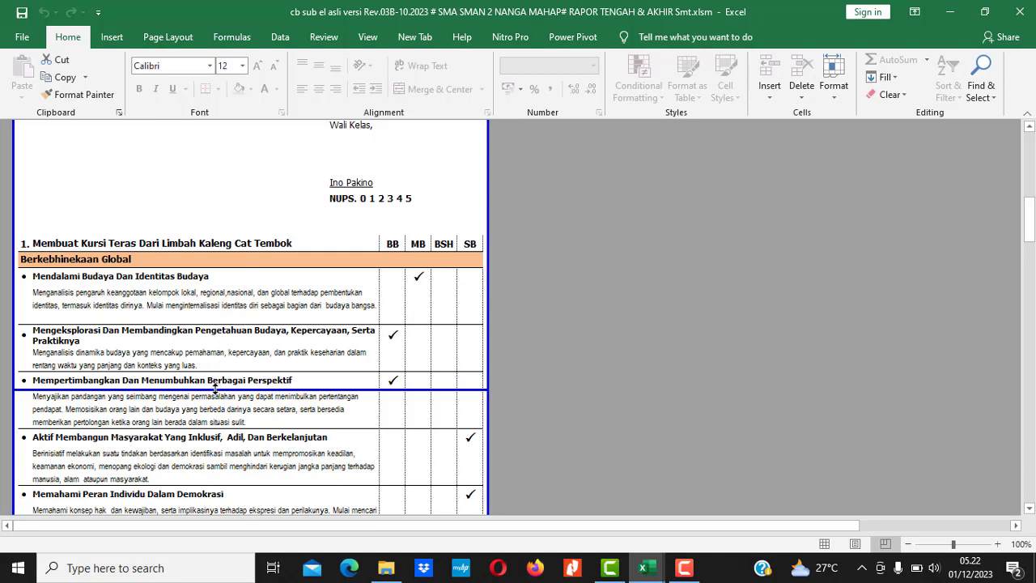
left_click_drag(215, 389, 237, 211)
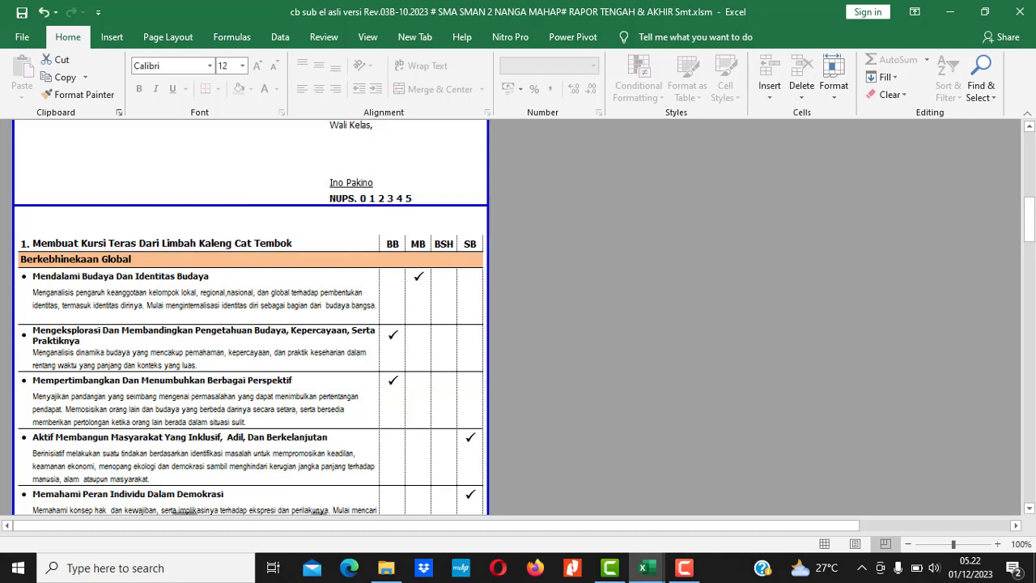
left_click(1031, 127)
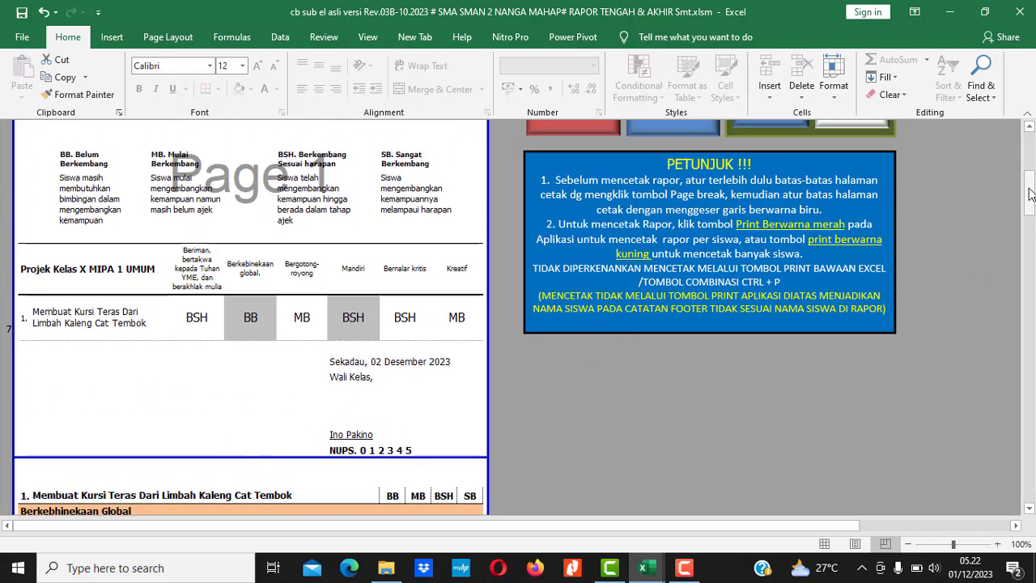
- Move the next page break up so it falls between the two Catatan proses sections
left_click_drag(1030, 195, 928, 232)
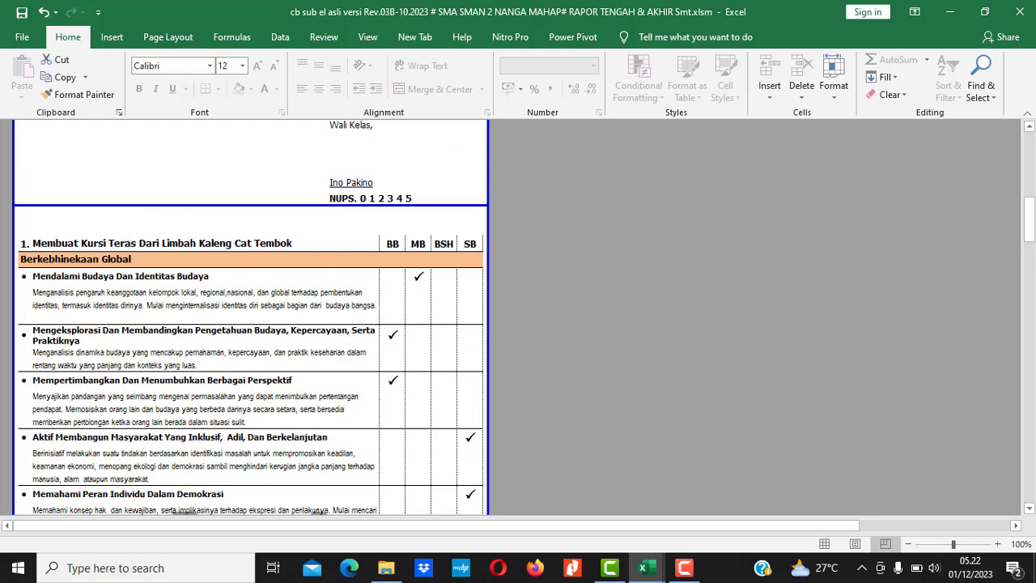
left_click_drag(1034, 187, 1034, 263)
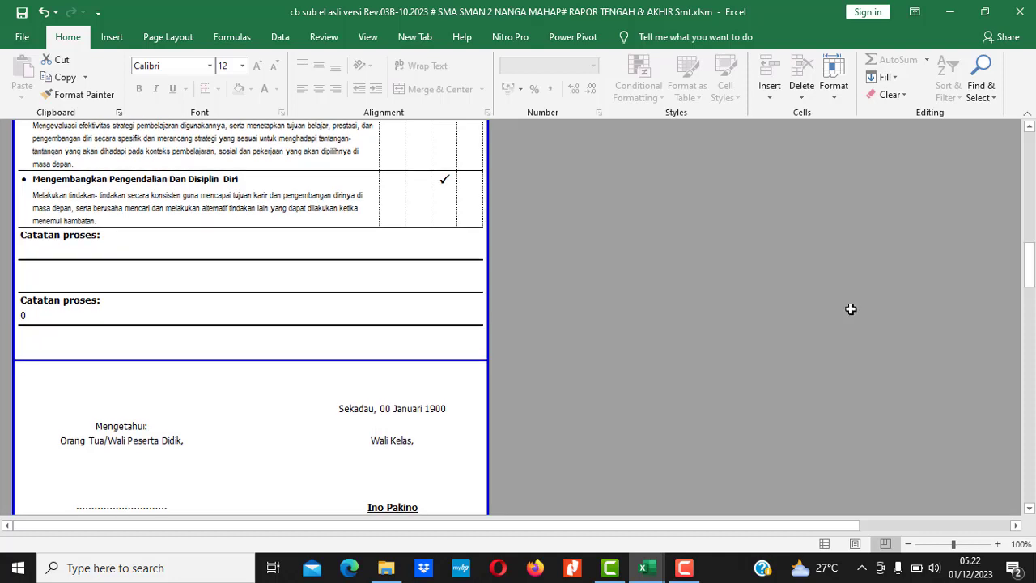
left_click_drag(325, 360, 328, 279)
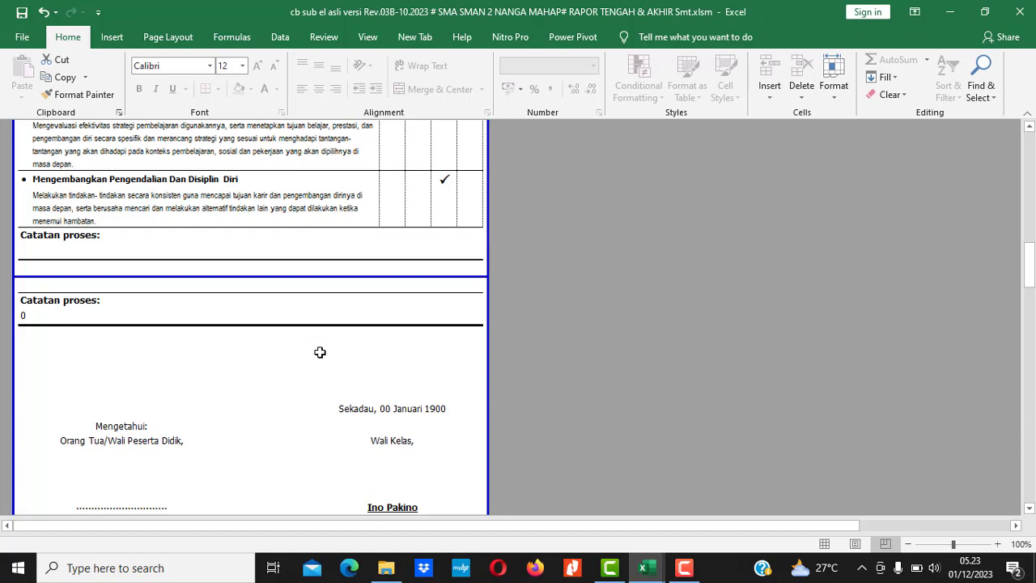
- Check every page of student 2's report in print preview, and open its print dialog without printing
left_click(1032, 158)
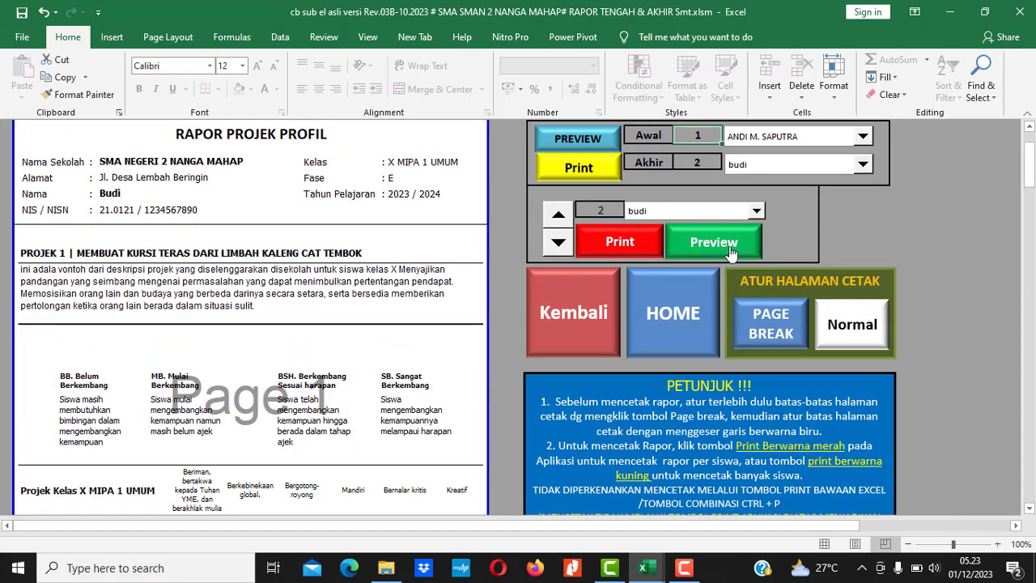
left_click(726, 249)
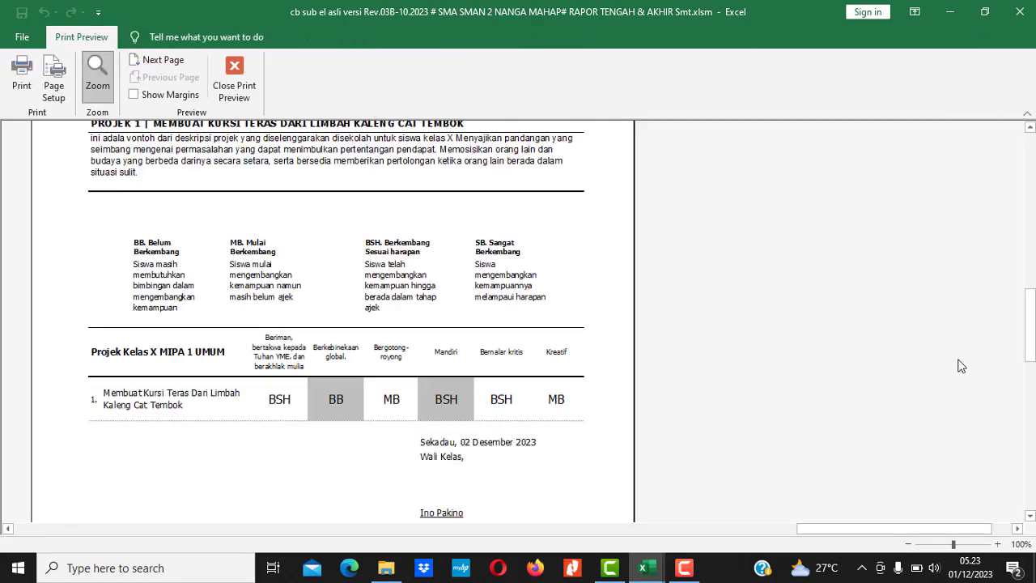
left_click(97, 77)
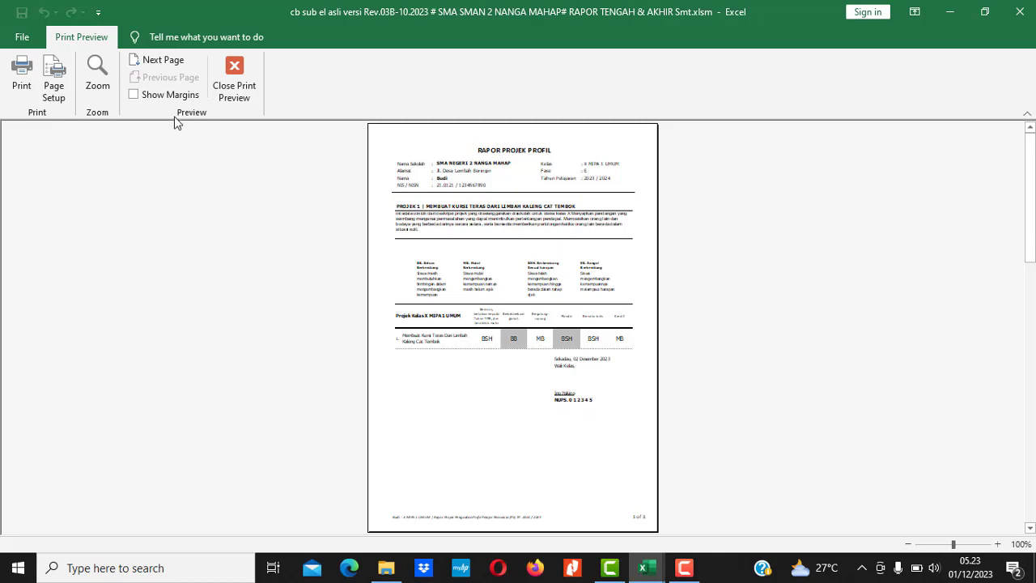
left_click(159, 65)
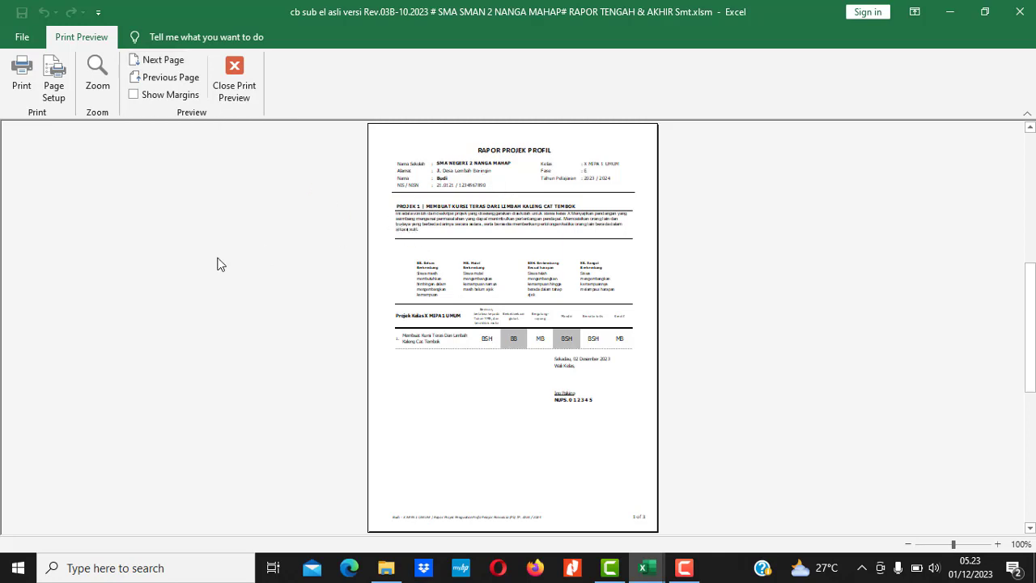
left_click(98, 87)
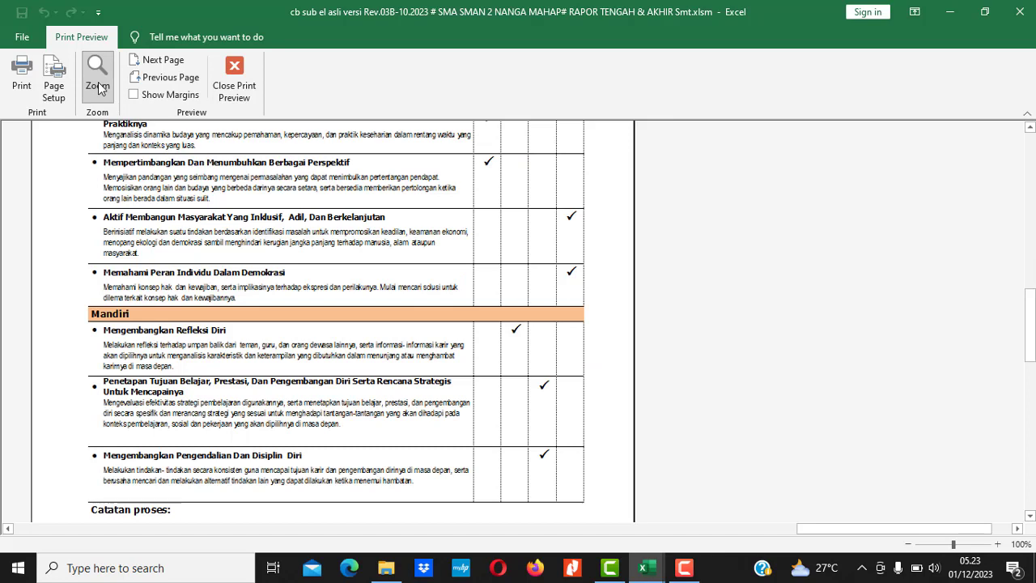
left_click(98, 87)
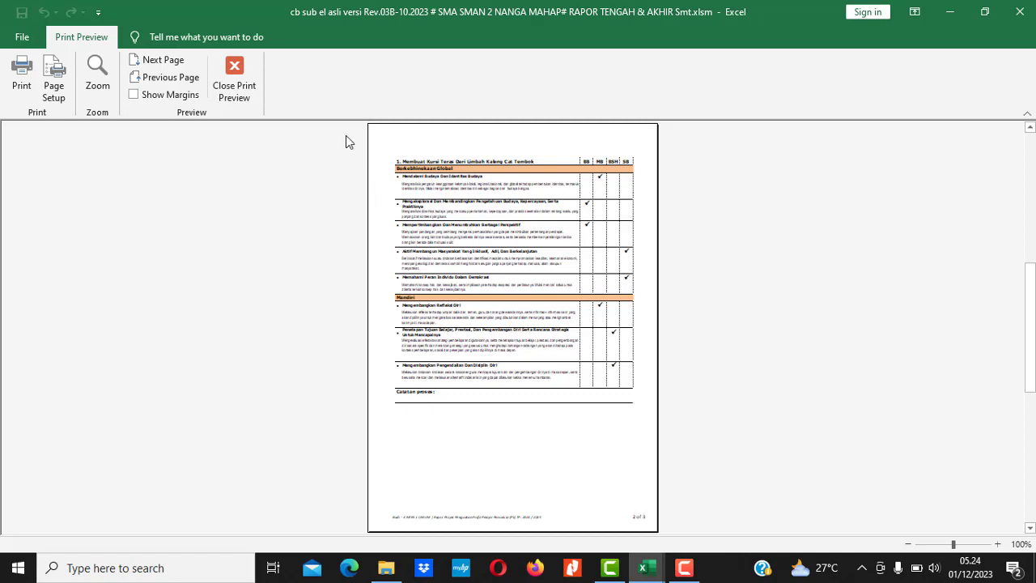
left_click(164, 60)
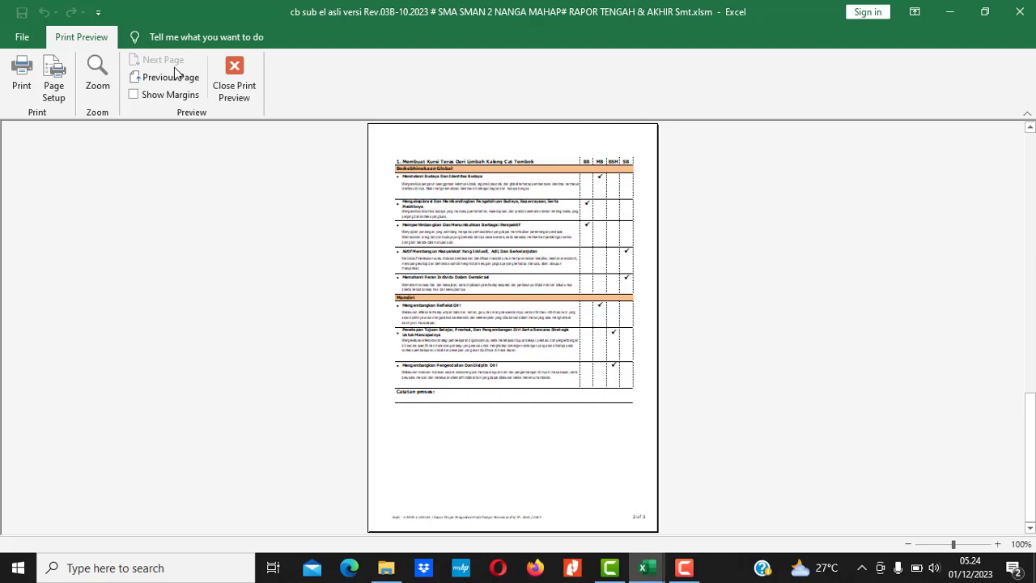
left_click(96, 88)
left_click(96, 87)
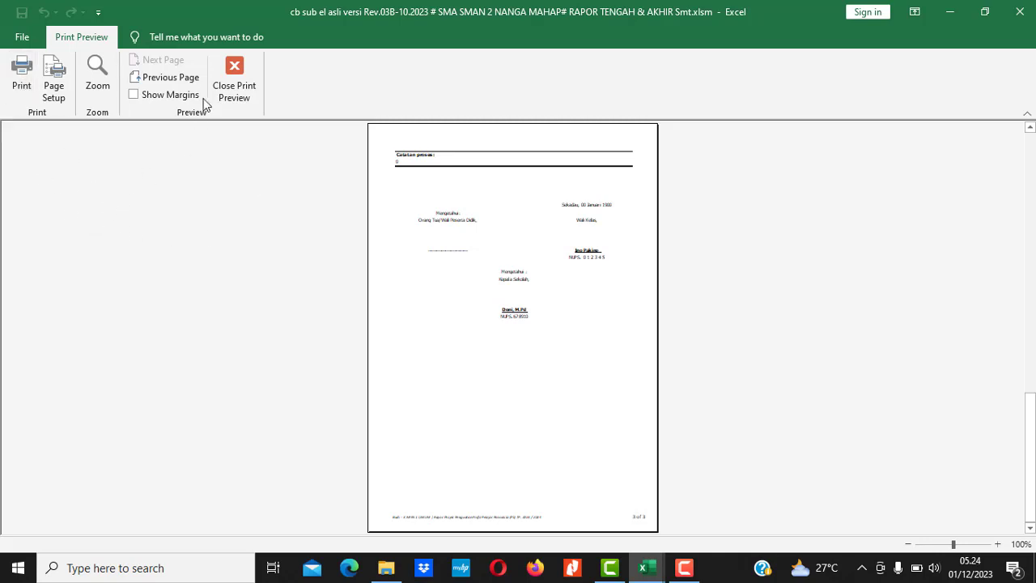
left_click(234, 64)
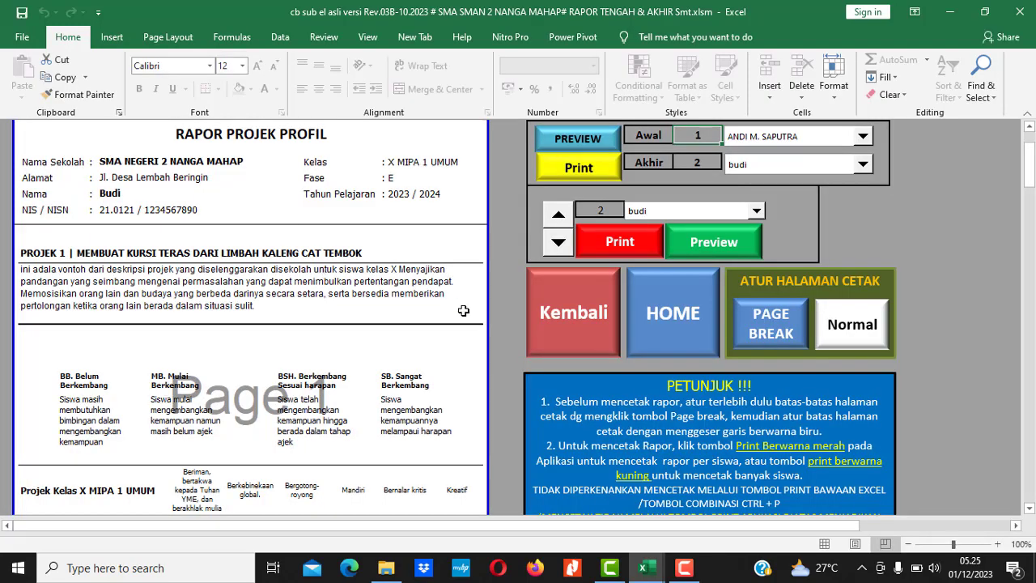
left_click(605, 248)
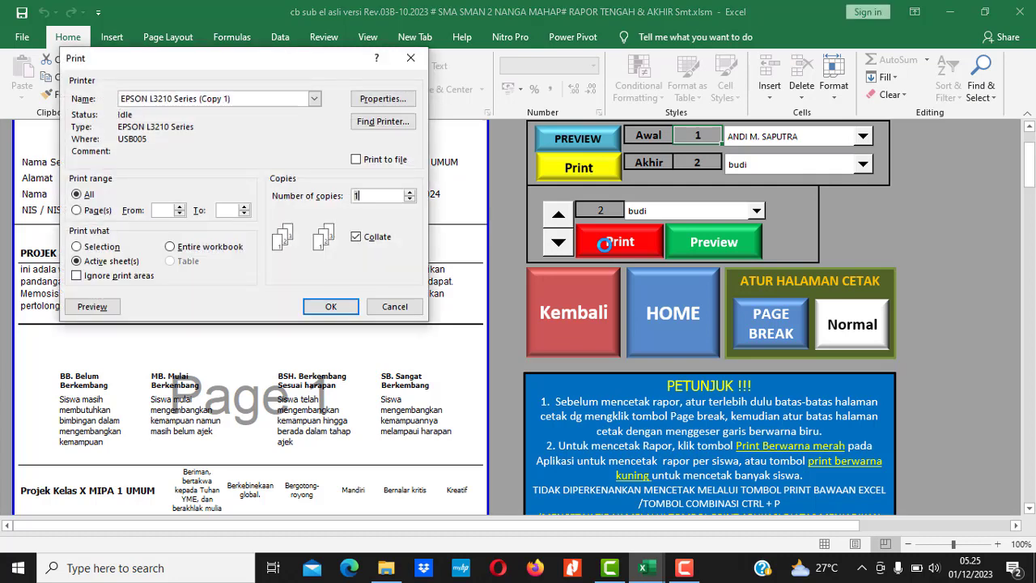
left_click(410, 59)
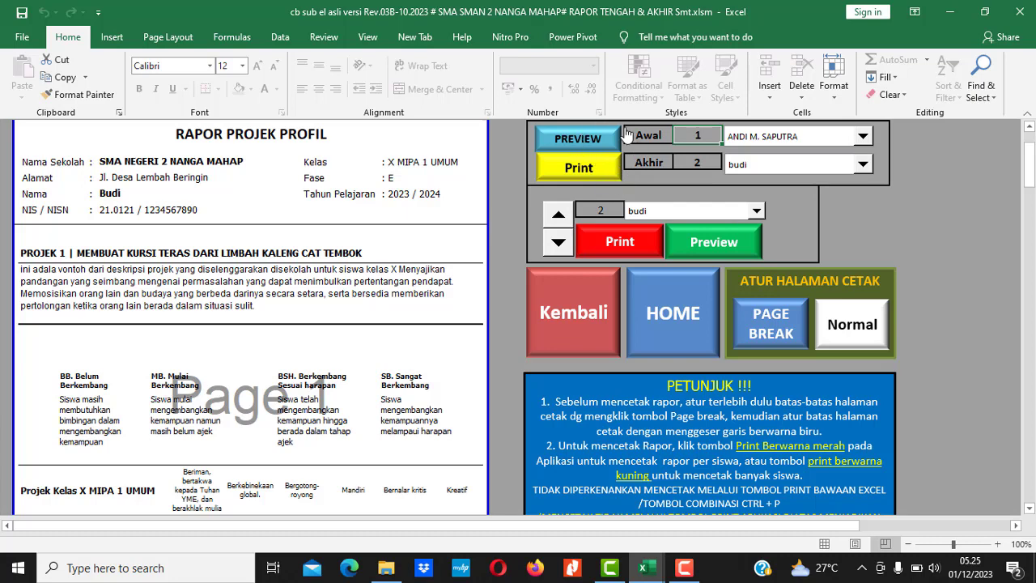
- Set the ending student number (Akhir) of the multi-student print range to 30
left_click(701, 161)
type("2")
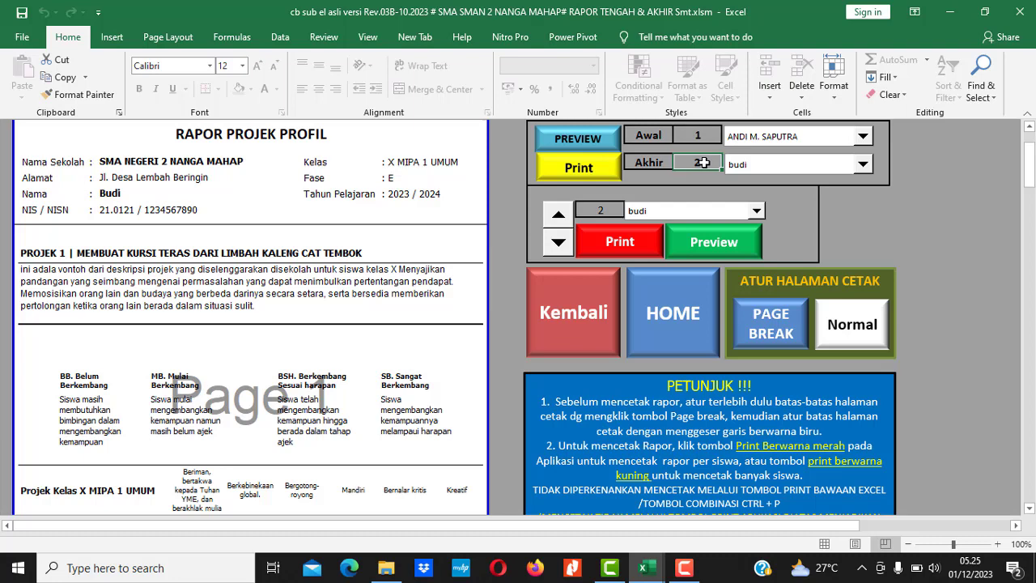
type("30")
key("Return")
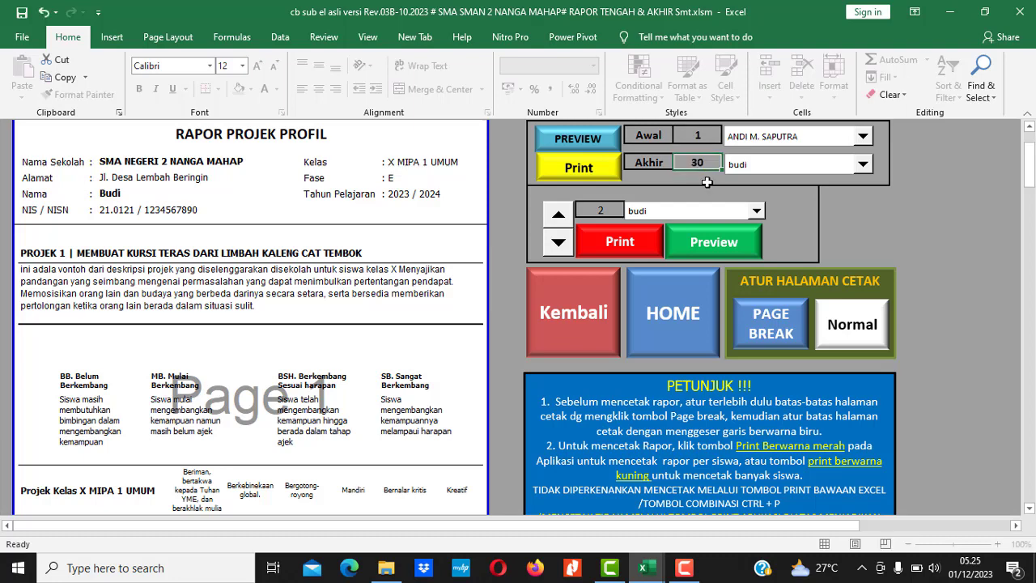